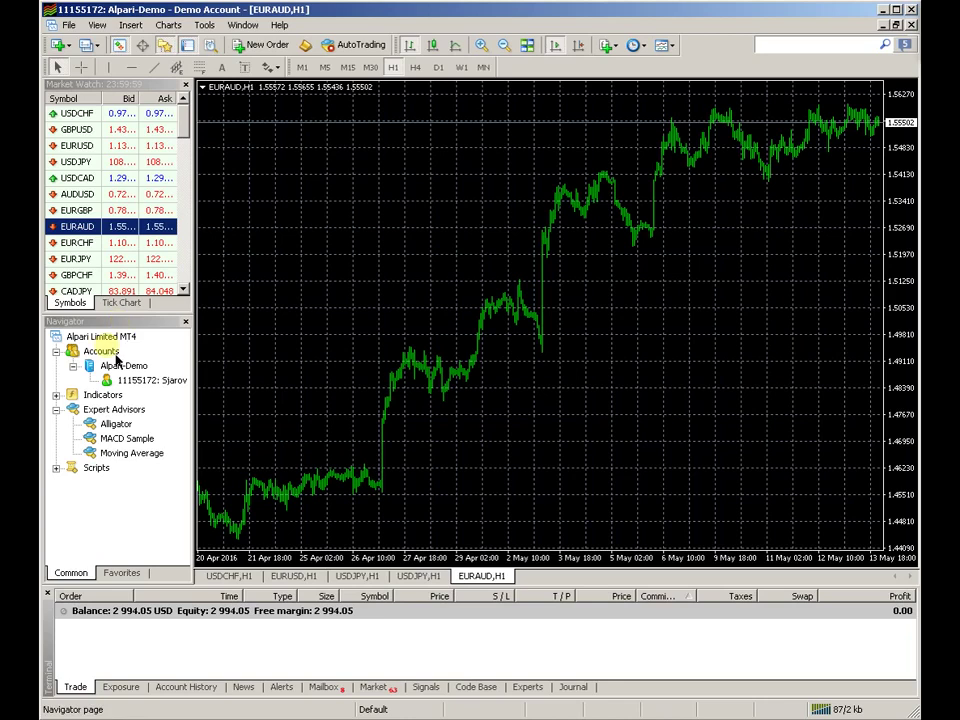
Select MACD Sample under Expert Advisors in the Navigator for the EURAUD,H1 chart.
left_click(115, 440)
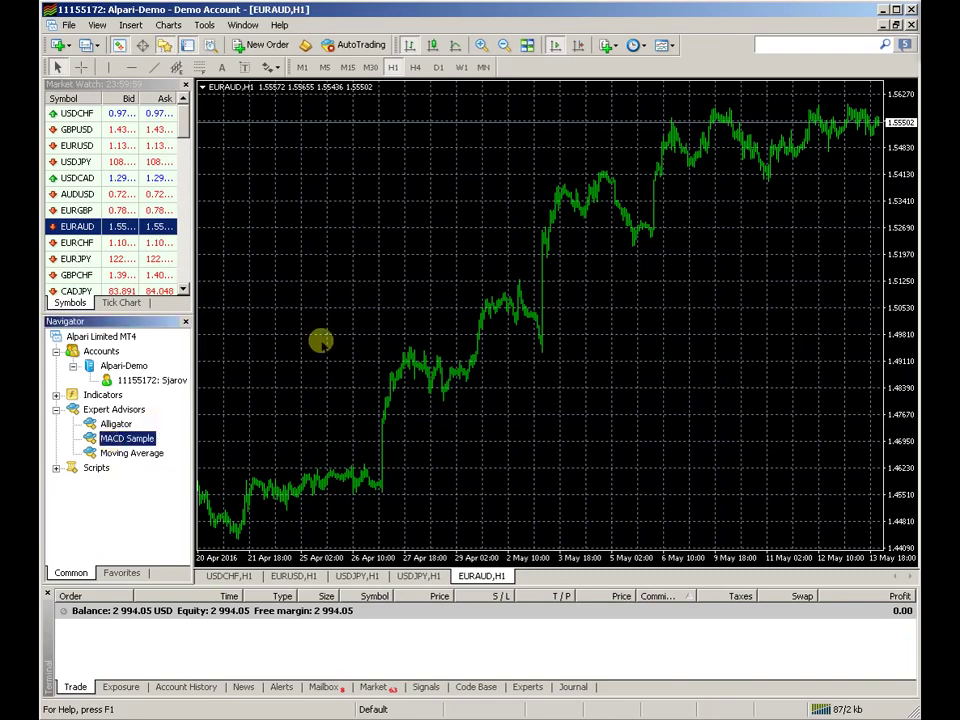
Drop MACD Sample onto the EURAUD,H1 chart with 'Allow live trading' ticked.
left_click_drag(320, 342, 450, 252)
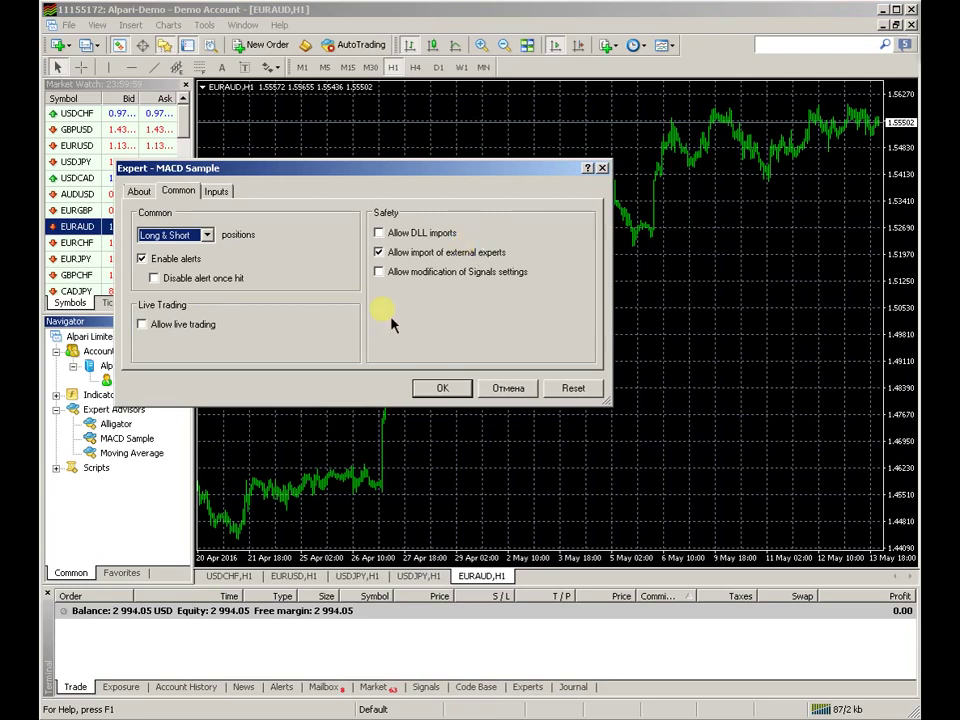
left_click(165, 326)
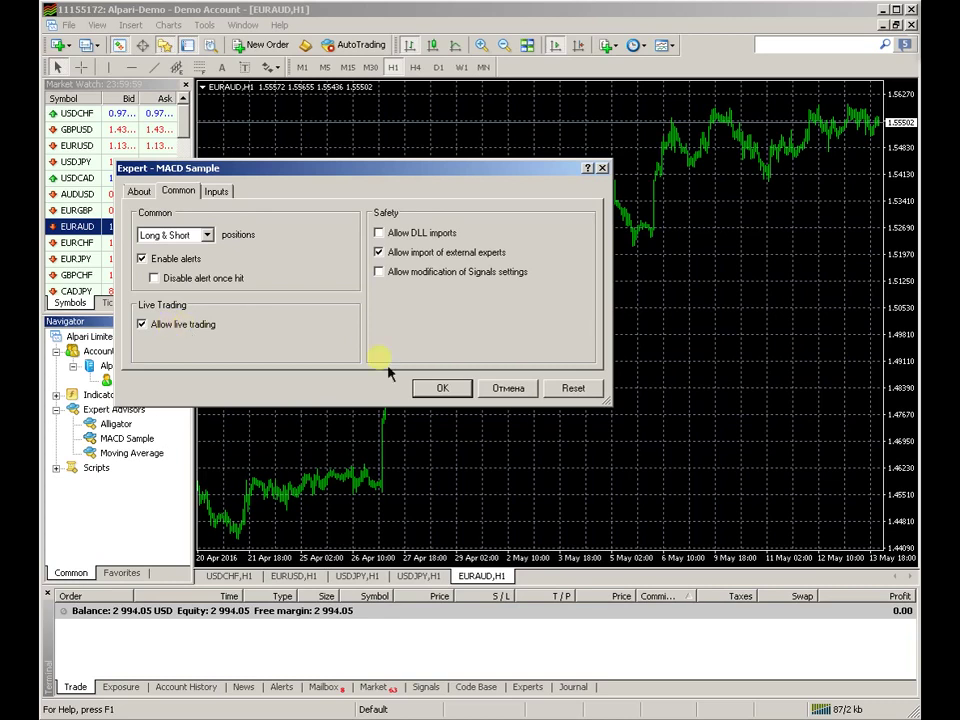
left_click(441, 389)
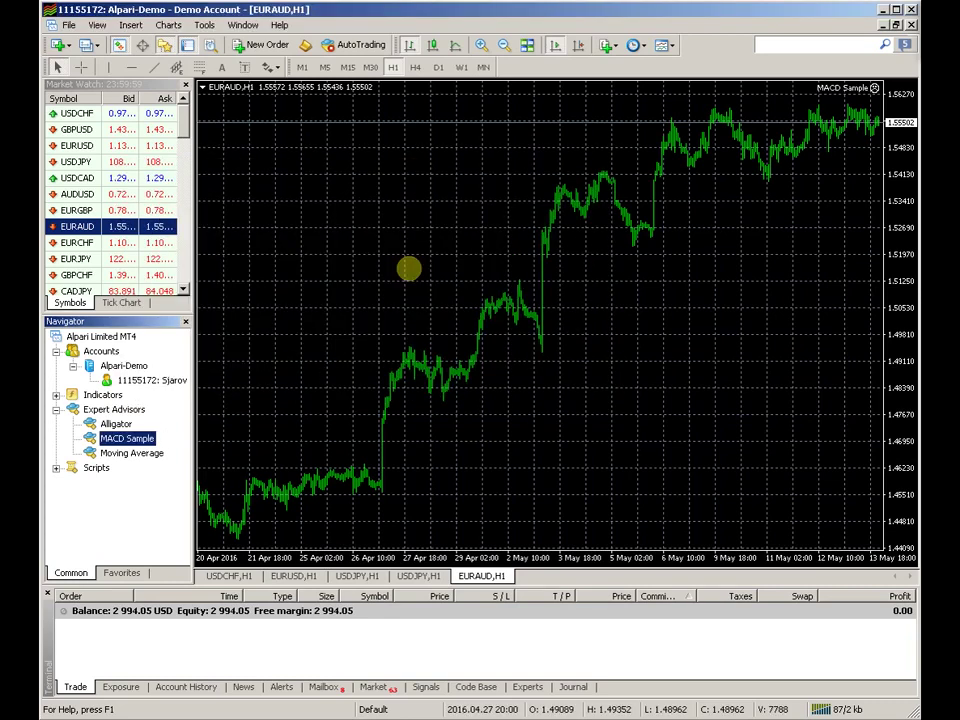
Switch on the AutoTrading toolbar button (Ctrl+E).
left_click(369, 63)
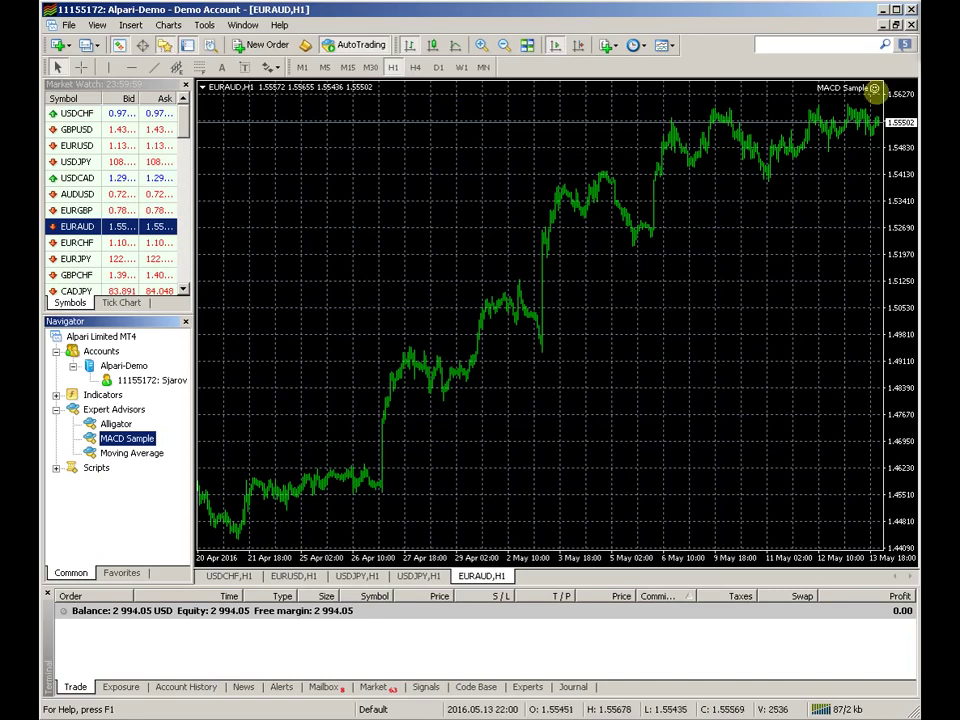
Reopen the MACD Sample properties on EURAUD and accept them unchanged.
left_click(875, 89)
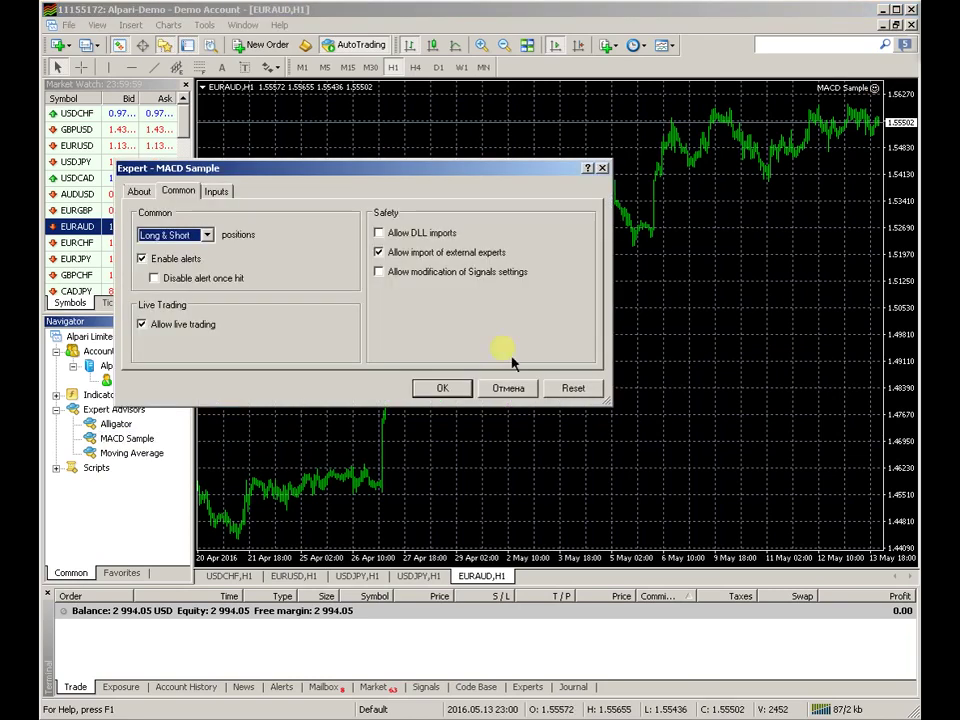
left_click(442, 388)
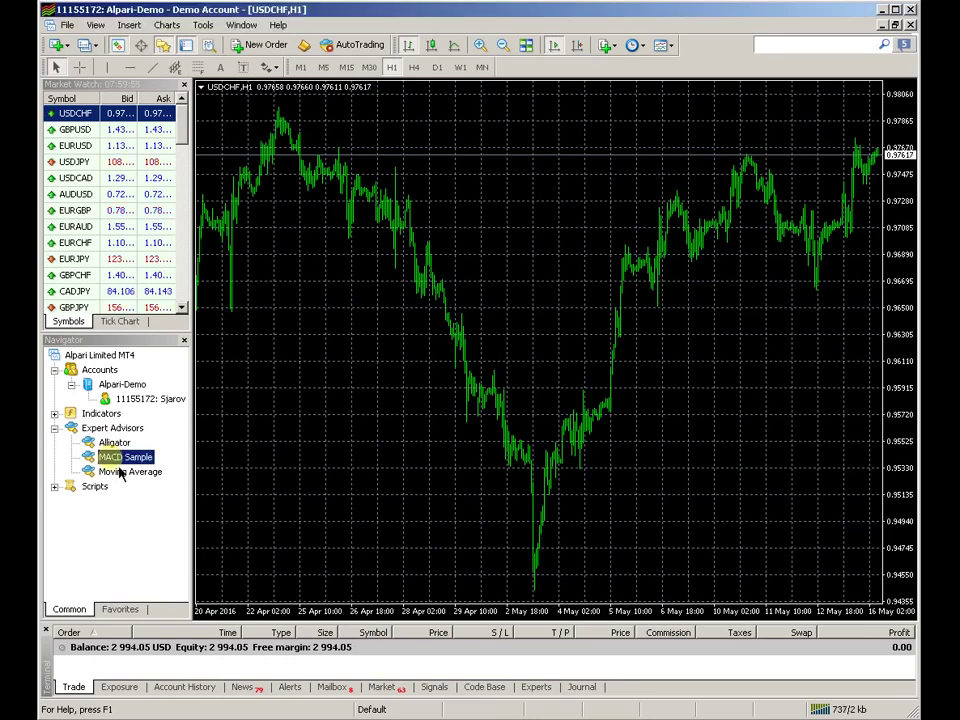
Drop MACD Sample onto the USDCHF,H1 chart with 'Allow live trading' ticked.
left_click_drag(125, 458, 332, 336)
left_click(140, 325)
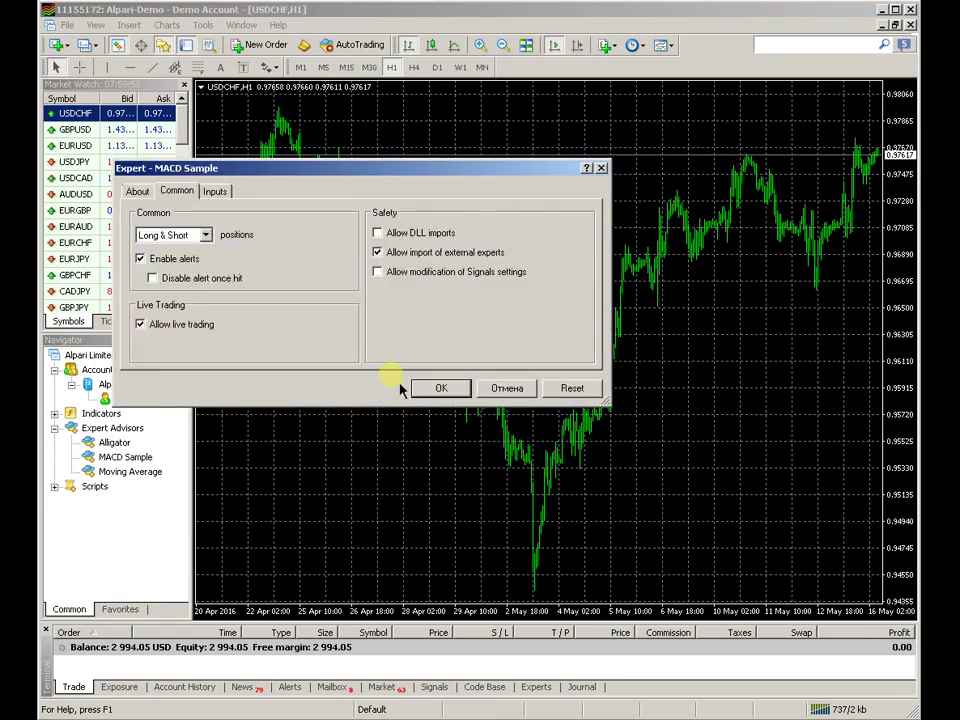
left_click(436, 394)
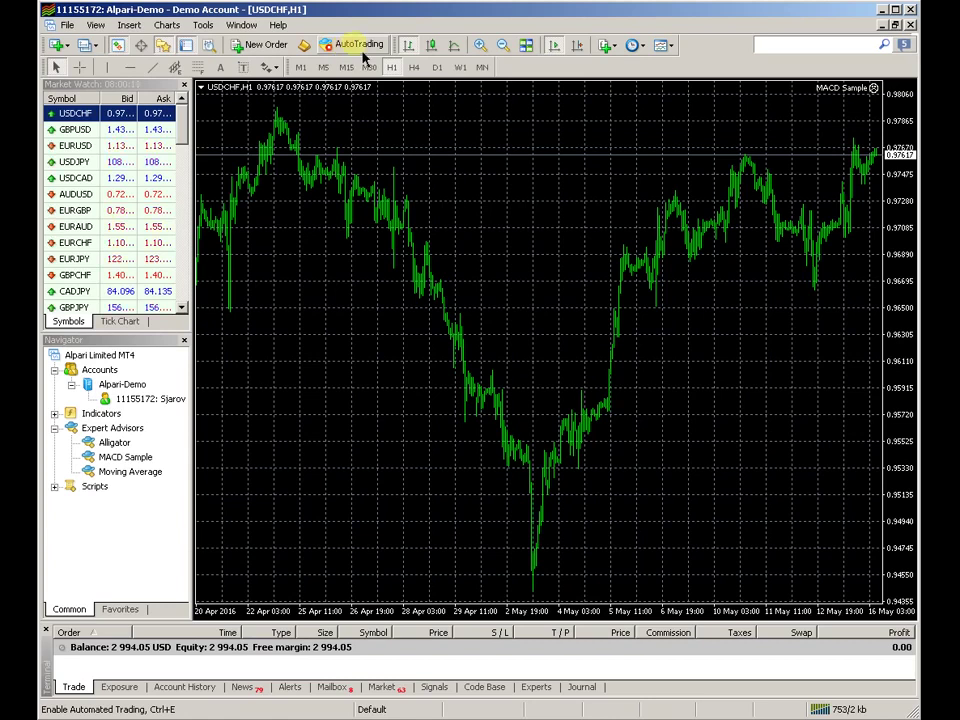
Enable AutoTrading and open a GBPUSD chart window from Market Watch.
left_click(363, 53)
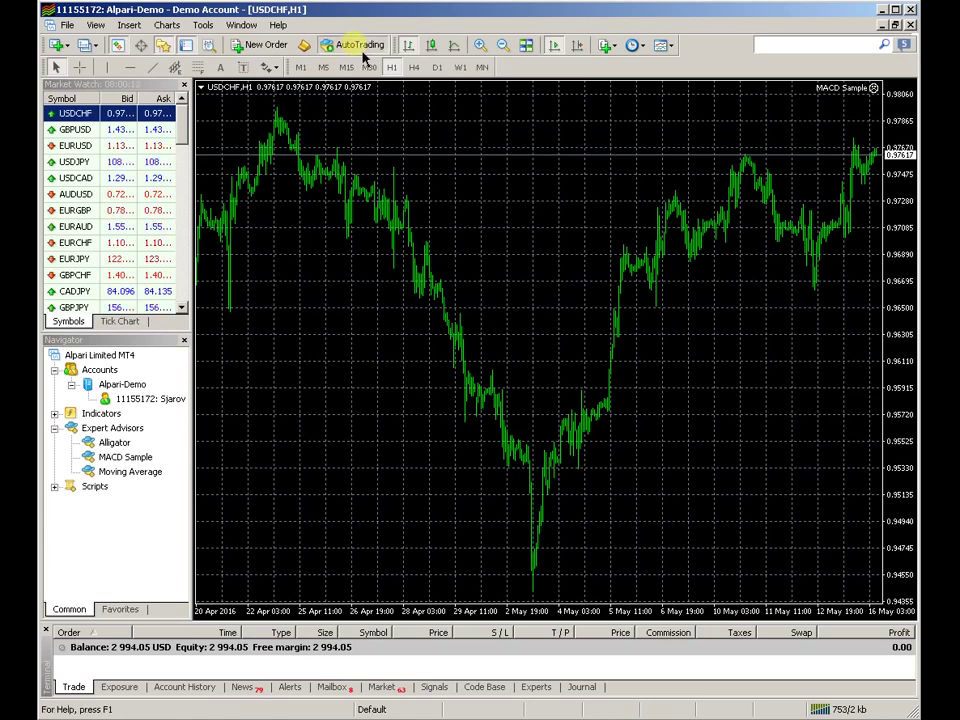
left_click(89, 134)
right_click(89, 141)
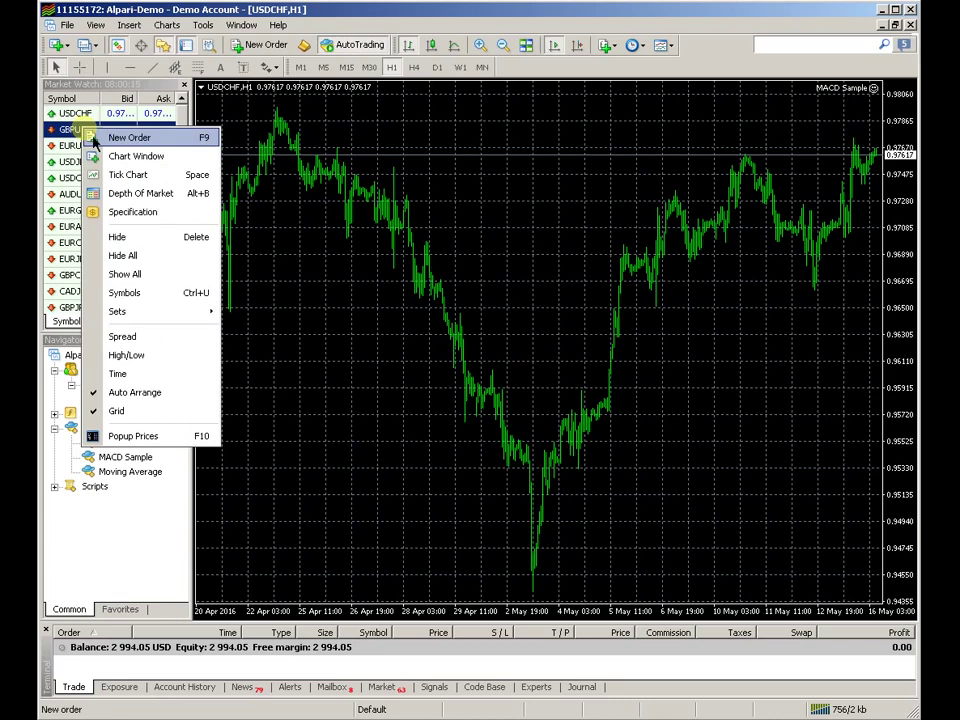
left_click(120, 155)
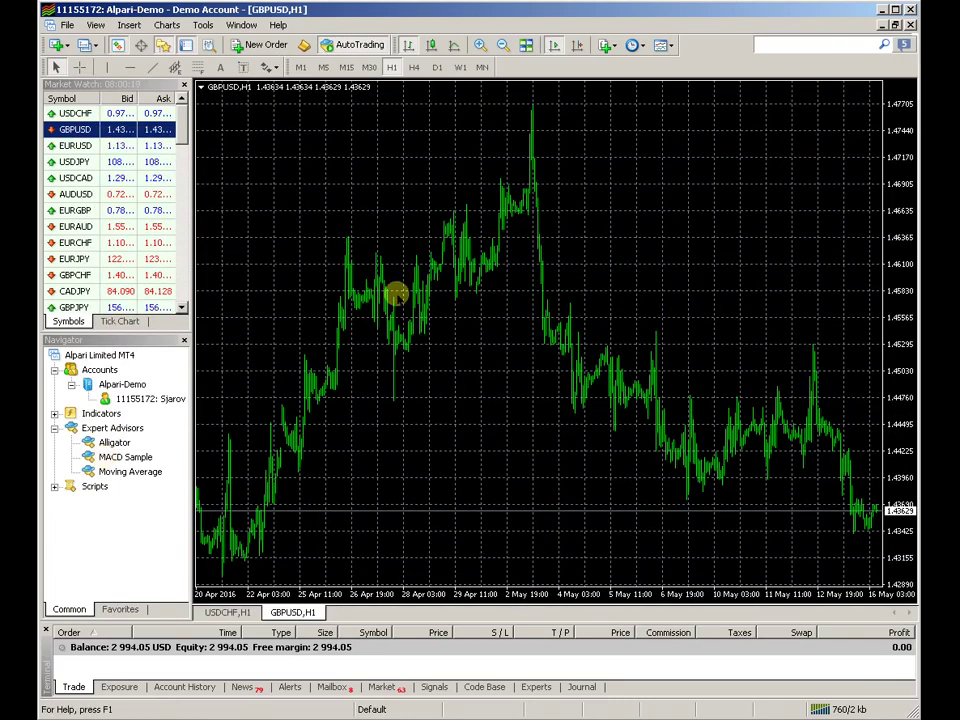
Drop MACD Sample onto the GBPUSD,H1 chart, keeping 'Allow live trading' ticked.
left_click_drag(397, 292, 415, 295)
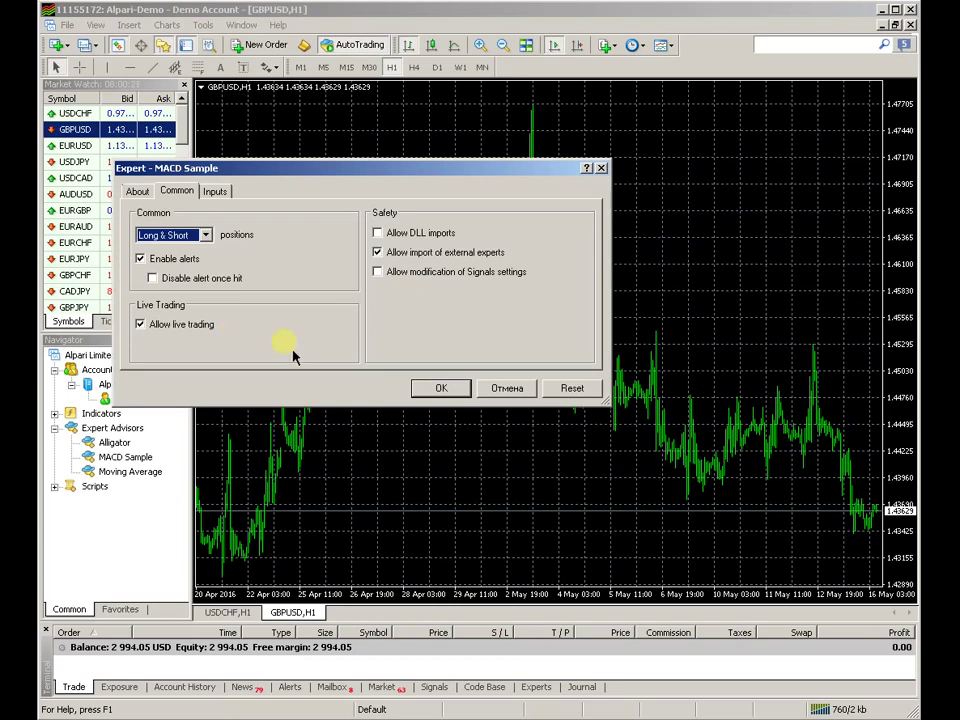
left_click(440, 390)
left_click(437, 391)
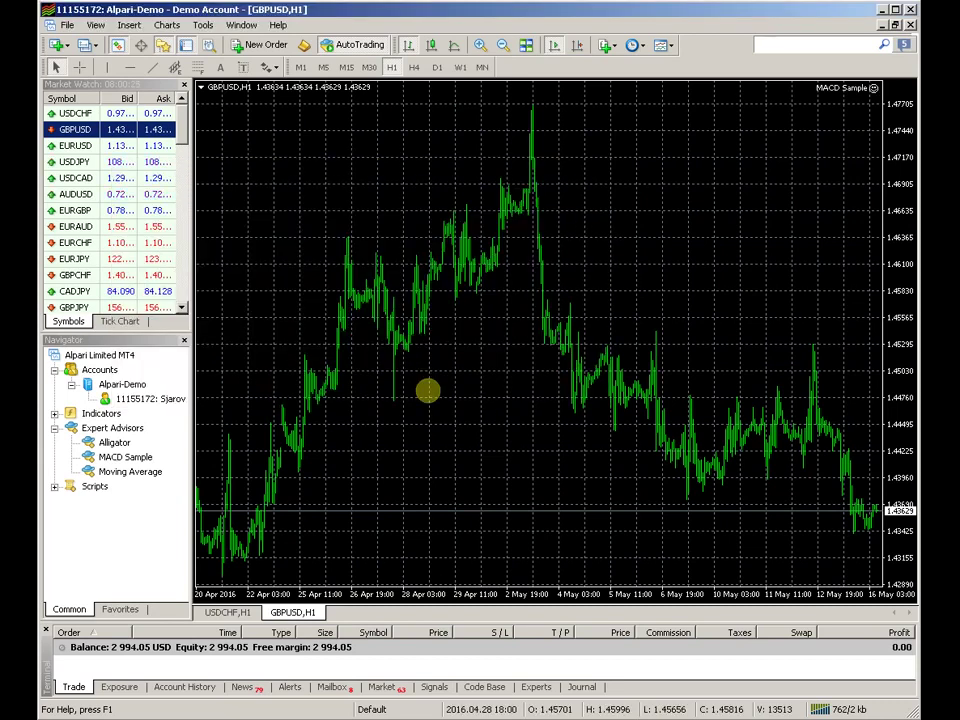